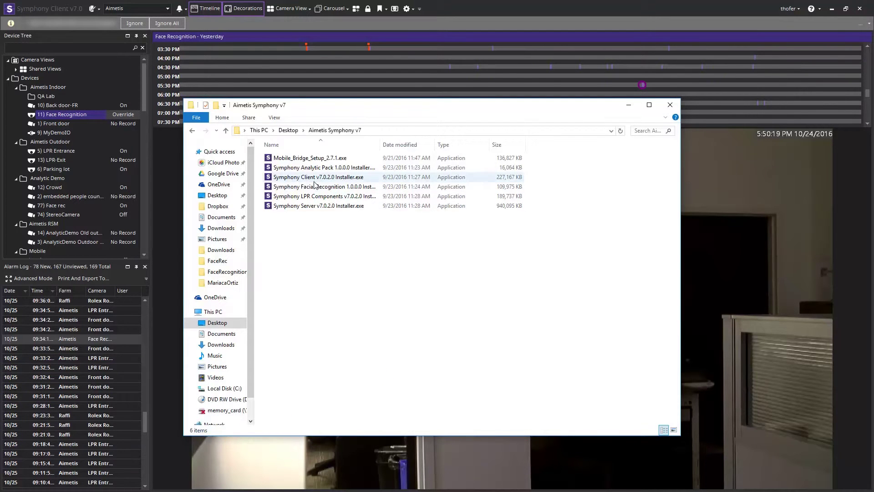
- Select the Symphony Facial Recognition installer and bring up its context menu
{"action": "left_click", "coordinate": [292, 190]}
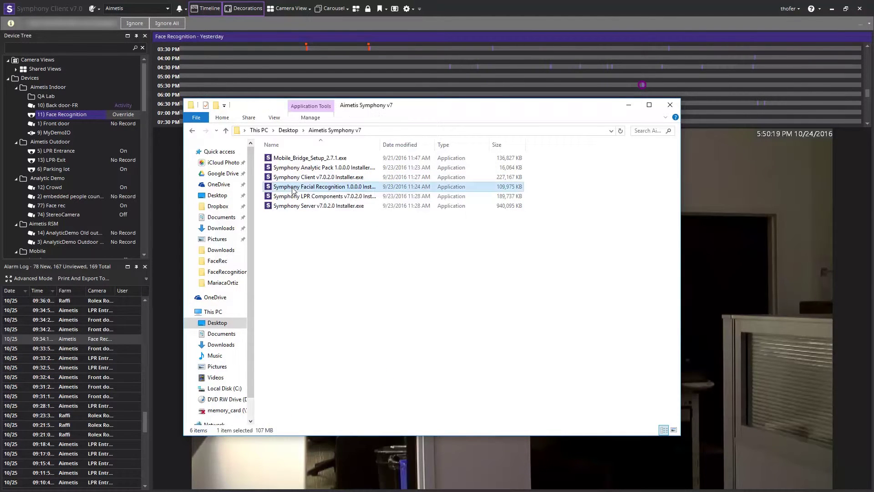
{"action": "right_click", "coordinate": [293, 191]}
- Run the installer as administrator, accept the license, install Facial Recognition 1.0.0.0, and close setup
{"action": "left_click", "coordinate": [314, 204]}
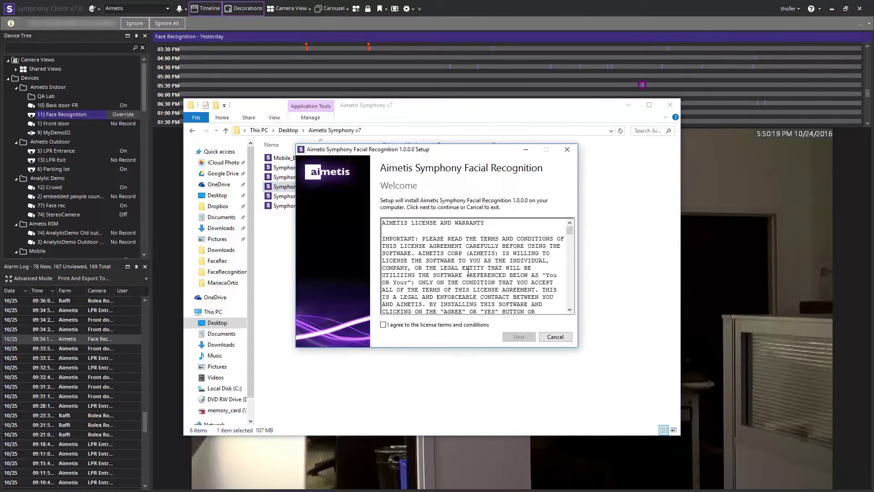
{"action": "left_click", "coordinate": [392, 323]}
{"action": "left_click", "coordinate": [515, 338]}
{"action": "left_click", "coordinate": [518, 337]}
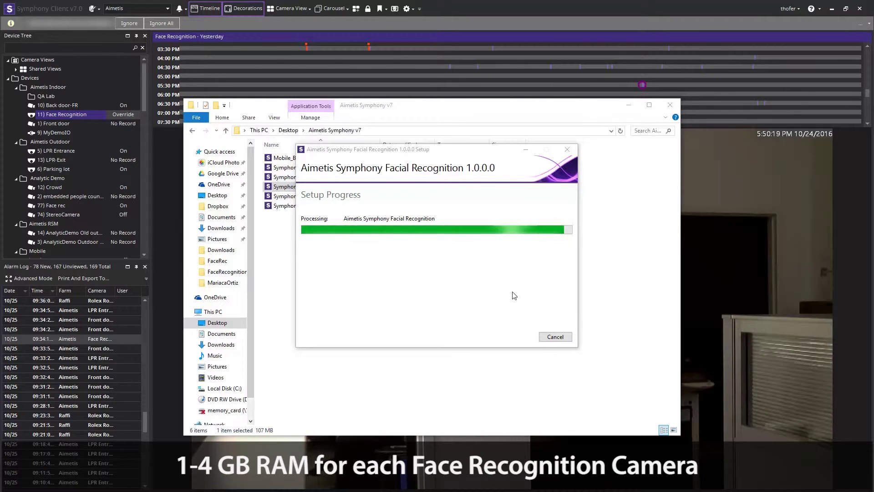
{"action": "left_click", "coordinate": [555, 339]}
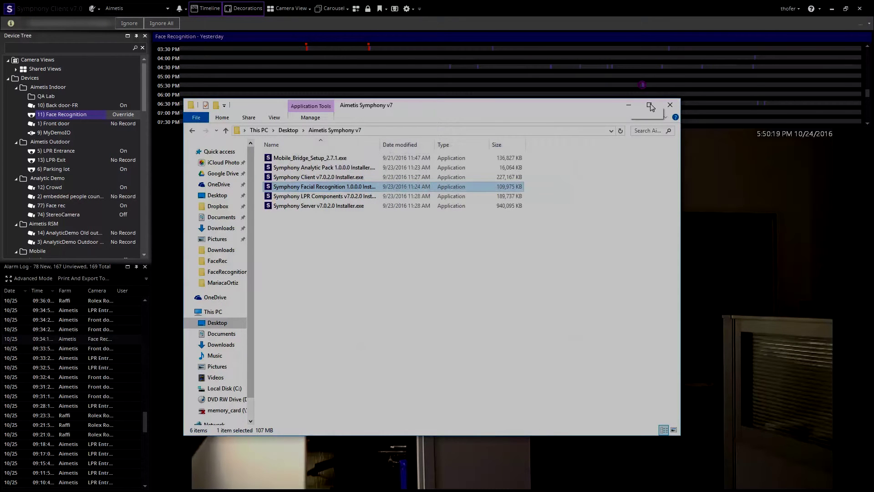
- Close the installer folder window and open Server Configuration from the wrench menu
{"action": "left_click", "coordinate": [670, 108]}
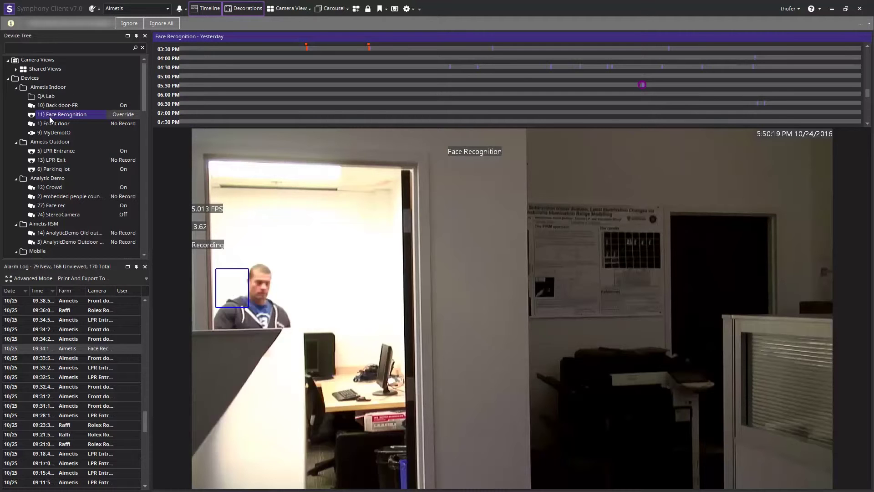
{"action": "left_click", "coordinate": [94, 8]}
{"action": "left_click", "coordinate": [104, 23]}
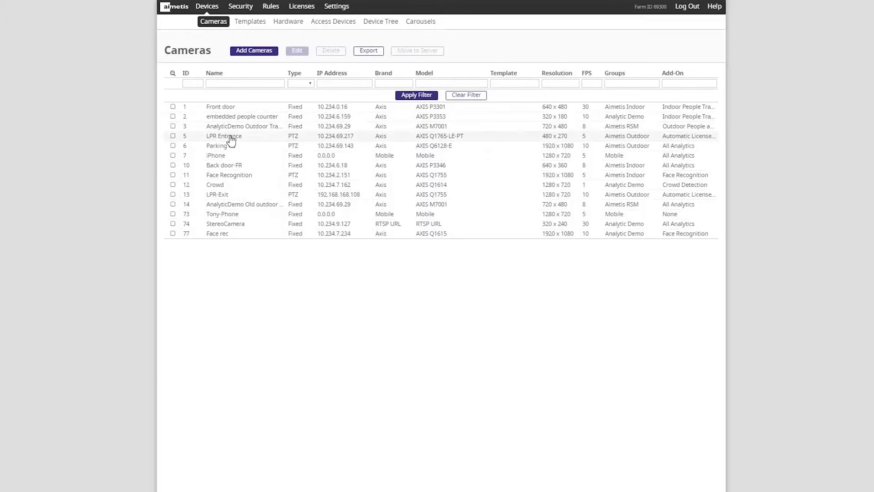
- Edit the Face Recognition camera, review its analytic license options, and configure the Face Recognition add-on
{"action": "left_click", "coordinate": [234, 178]}
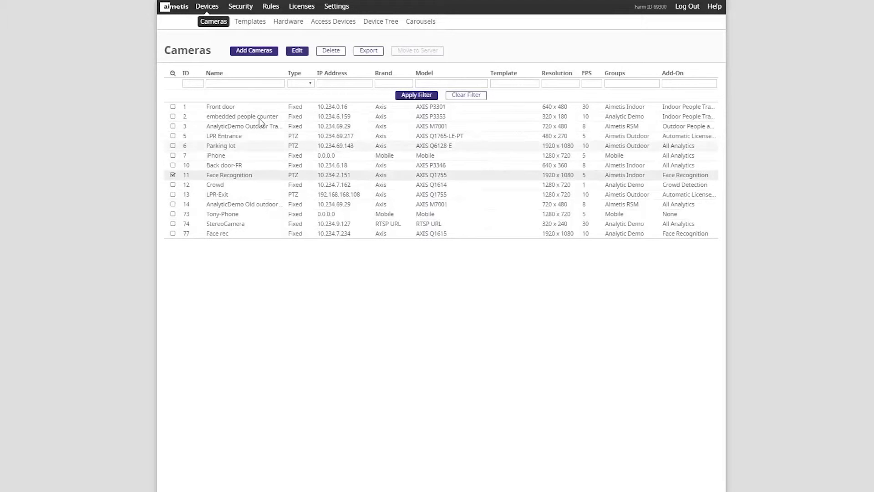
{"action": "left_click", "coordinate": [301, 51]}
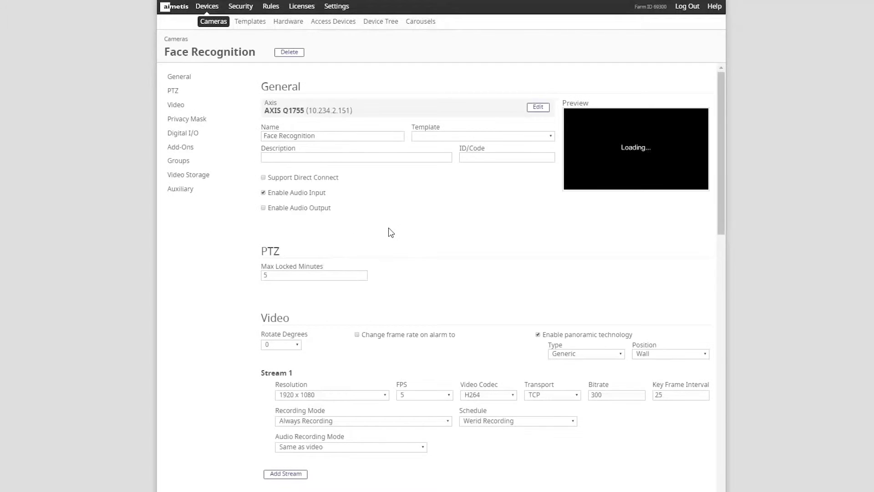
{"action": "scroll", "coordinate": [391, 232], "scroll_direction": "down", "scroll_amount": 8}
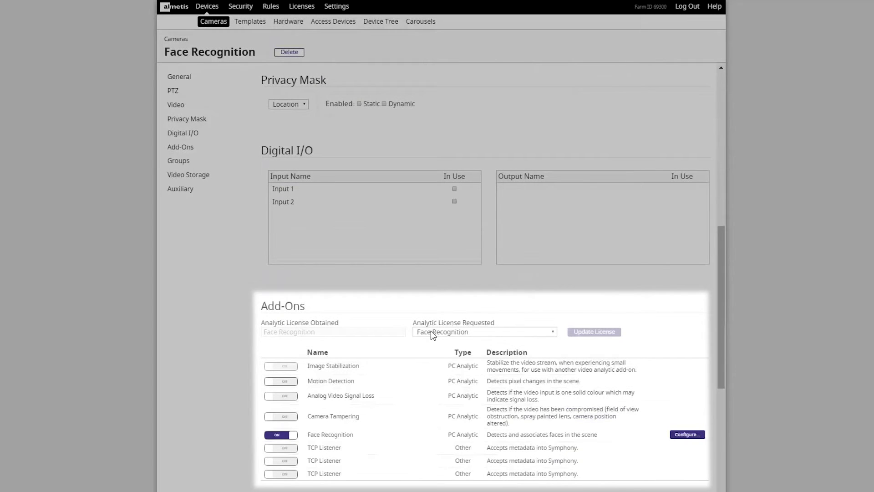
{"action": "left_click", "coordinate": [431, 331]}
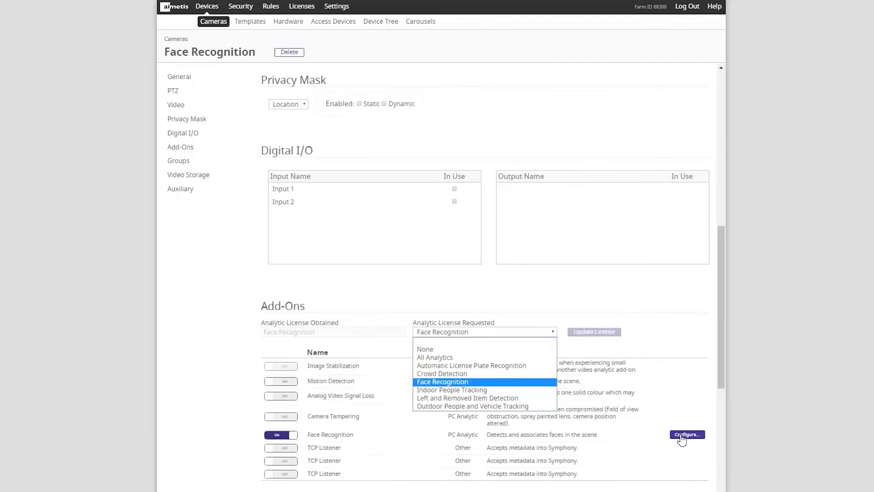
{"action": "left_click", "coordinate": [682, 436]}
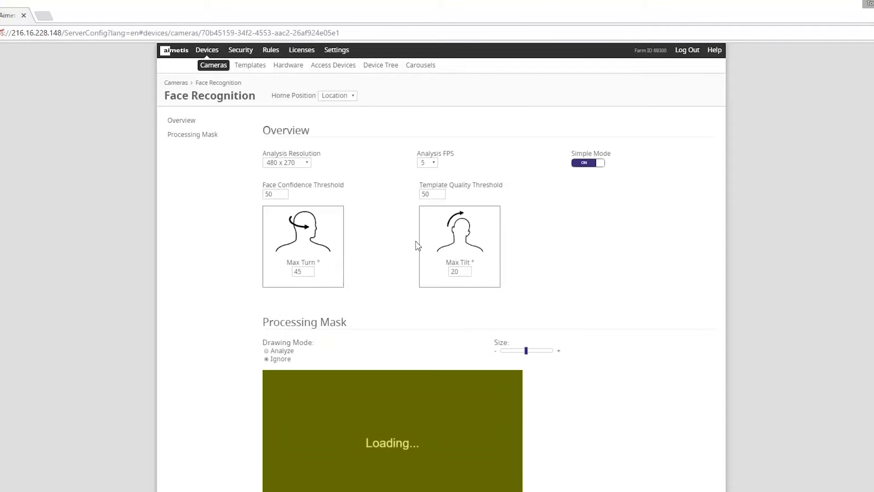
{"action": "left_click", "coordinate": [307, 163]}
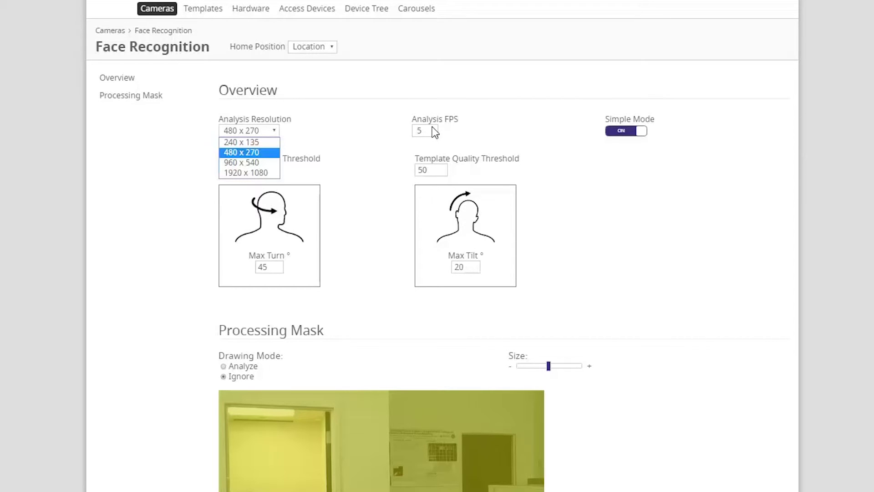
{"action": "left_click", "coordinate": [265, 153]}
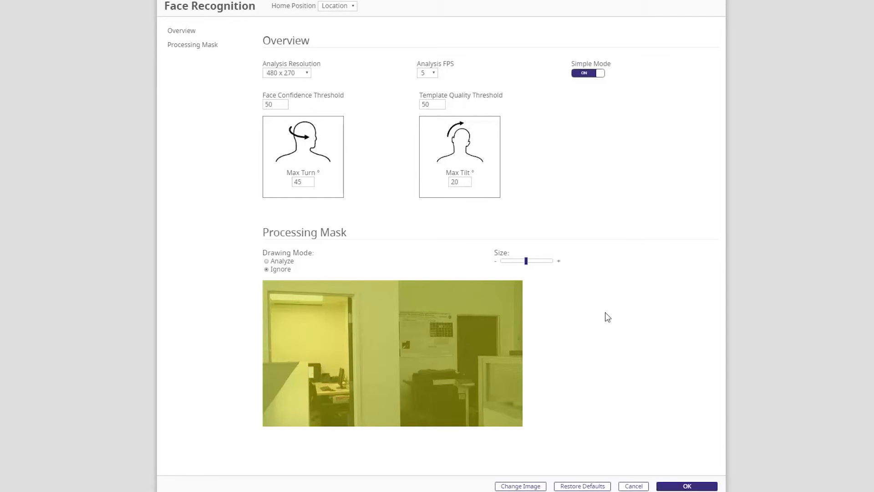
- Confirm the Face Recognition analytic settings with OK and cancel out to the Cameras list
{"action": "left_click", "coordinate": [687, 486]}
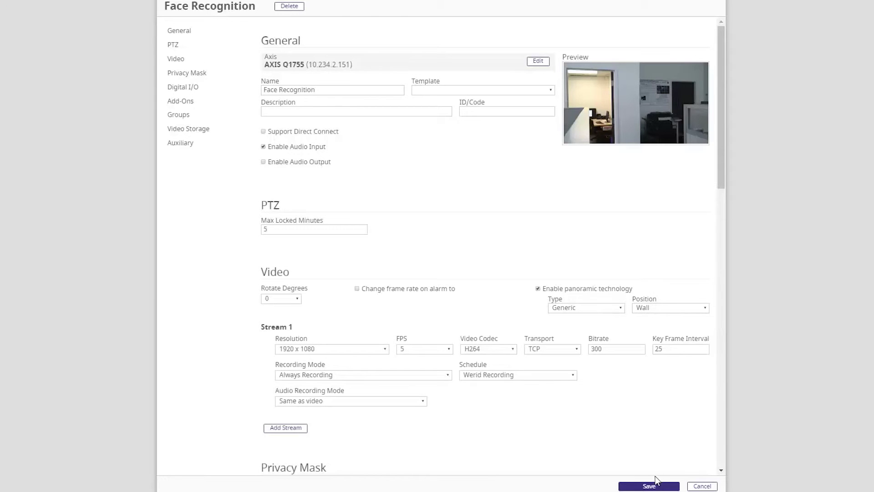
{"action": "left_click", "coordinate": [703, 486]}
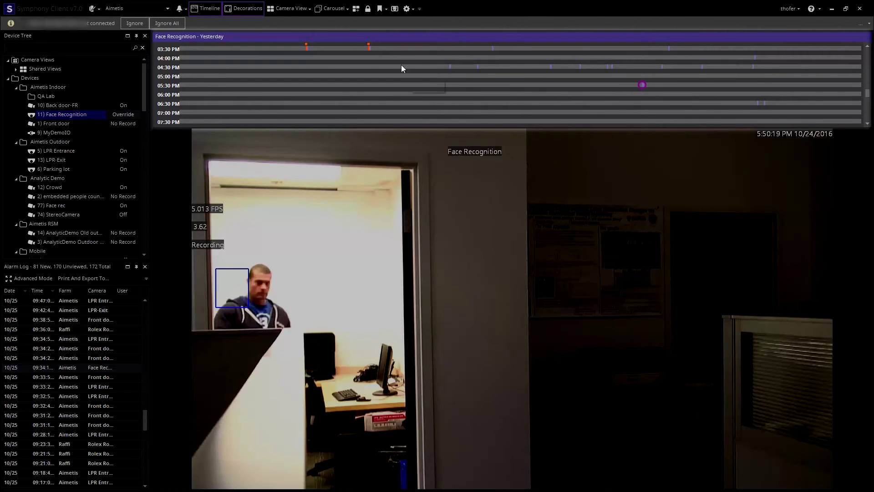
- Play back the Face Recognition camera's 03:38 PM Access Denied alarm from its timeline marker
{"action": "mouse_move", "coordinate": [369, 50]}
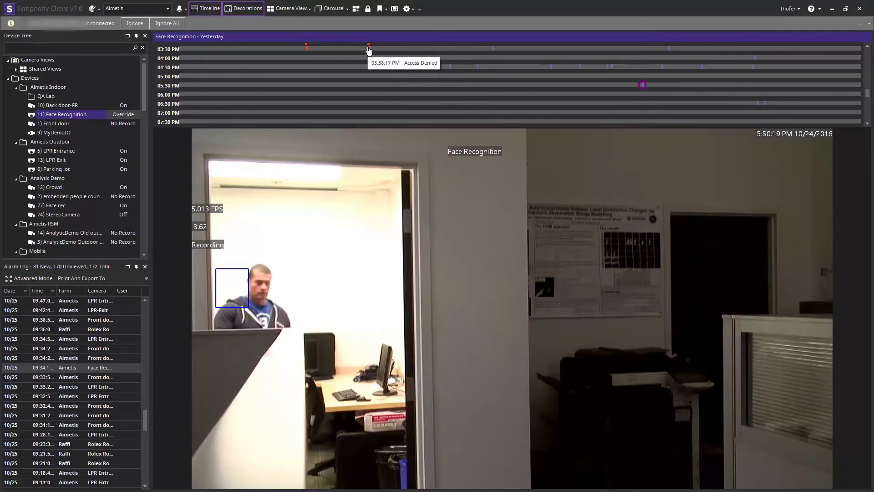
{"action": "left_click", "coordinate": [369, 48]}
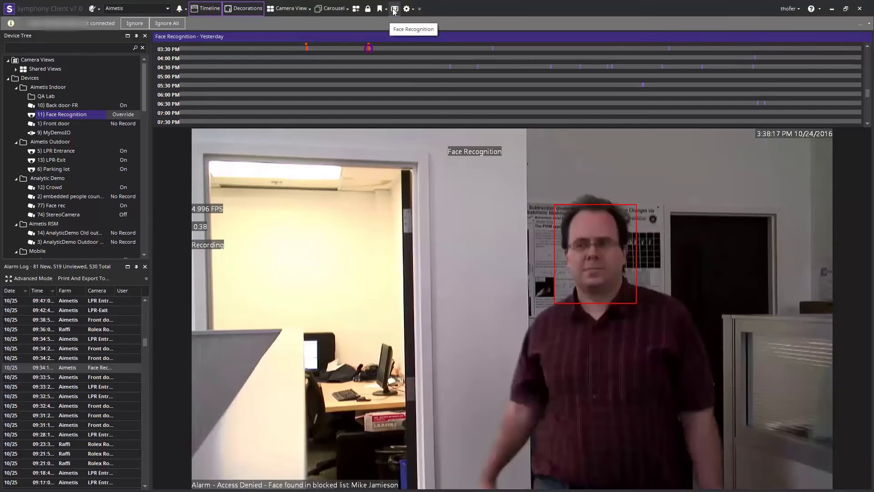
- Reopen the Face Recognition Manage Faces window after browsing the toolbar customization options
{"action": "left_click", "coordinate": [395, 9]}
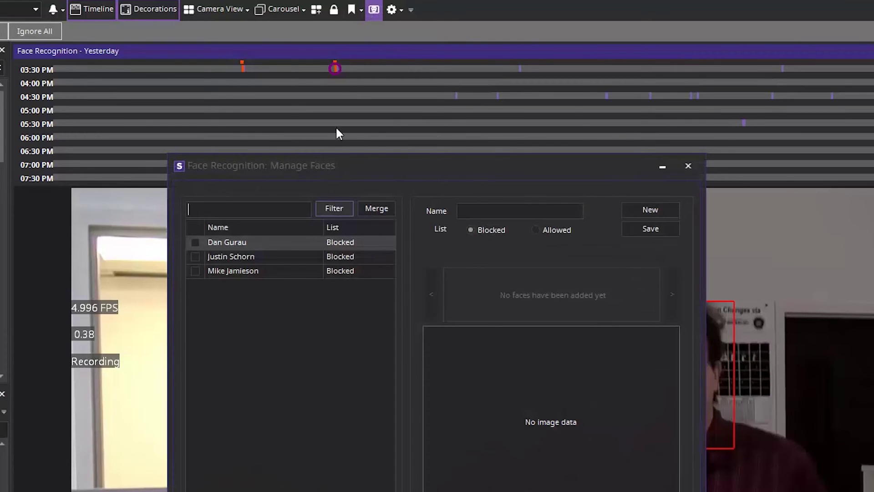
{"action": "left_click", "coordinate": [689, 166]}
{"action": "left_click", "coordinate": [411, 7]}
{"action": "mouse_move", "coordinate": [397, 32]}
{"action": "mouse_move", "coordinate": [447, 32]}
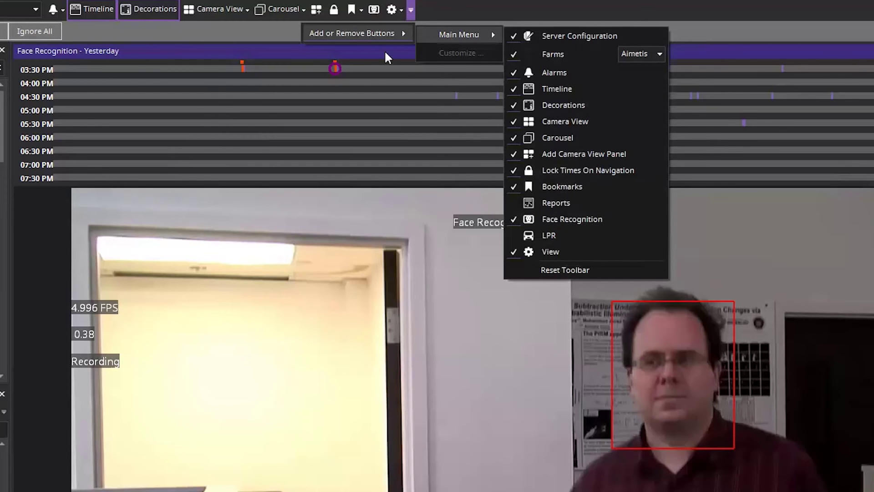
{"action": "left_click", "coordinate": [372, 18]}
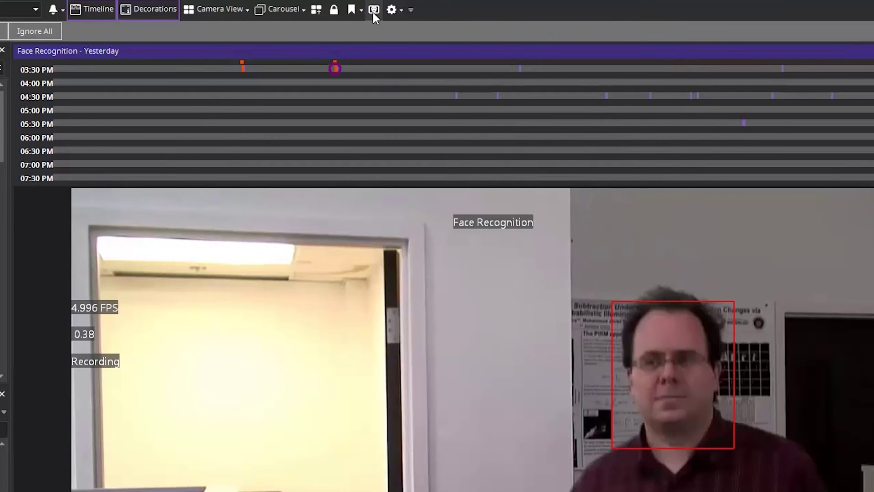
{"action": "left_click", "coordinate": [373, 12]}
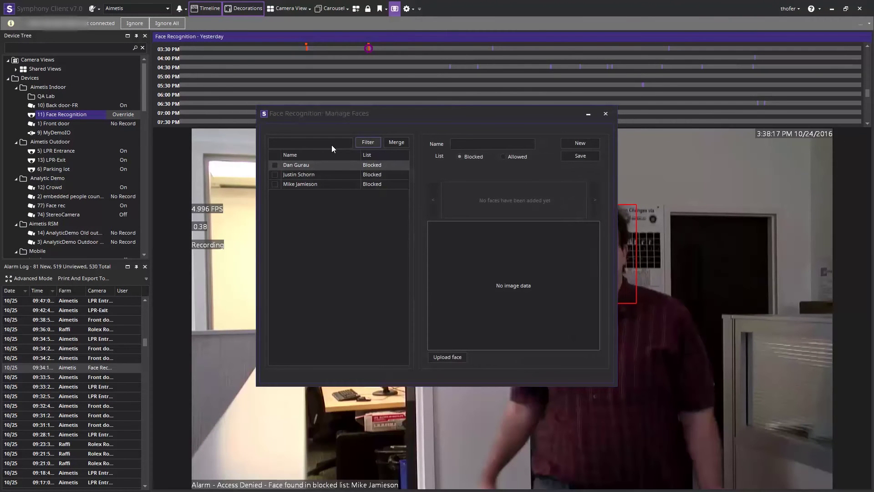
- Upload four face photos from the FaceRec folder for a new person entry
{"action": "left_click", "coordinate": [492, 144]}
{"action": "left_click", "coordinate": [447, 357]}
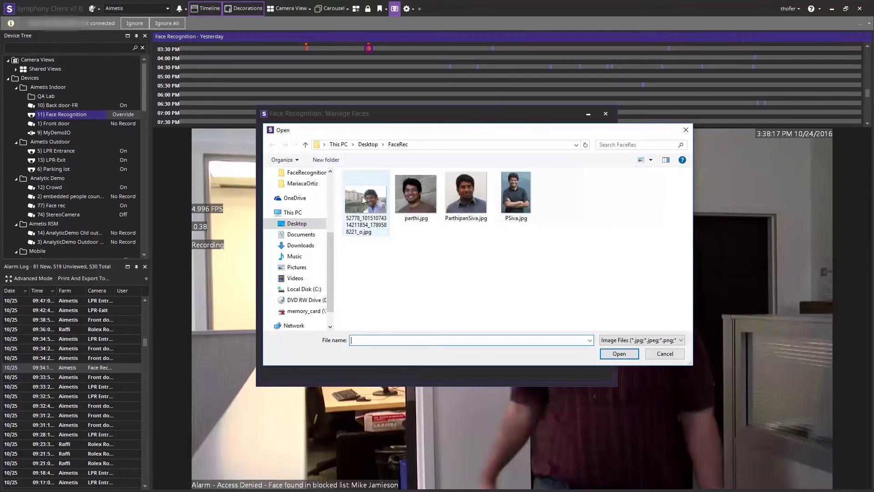
{"action": "double_click", "coordinate": [363, 197]}
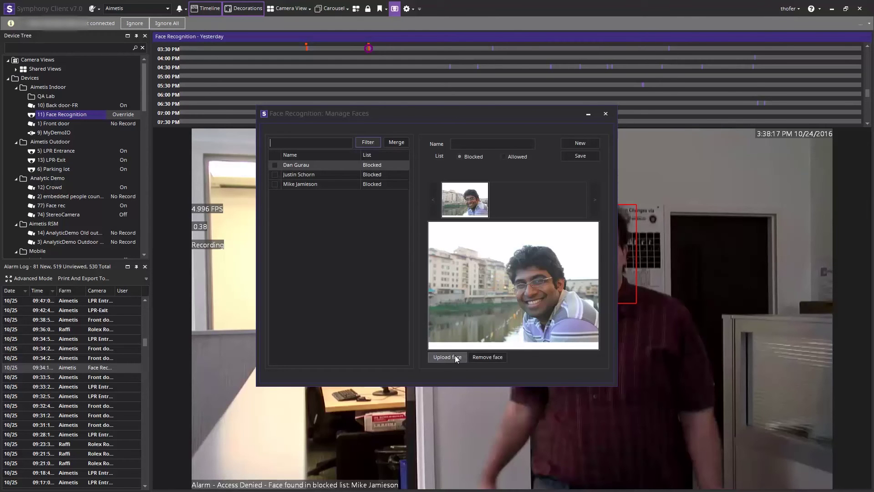
{"action": "left_click", "coordinate": [455, 355]}
{"action": "double_click", "coordinate": [425, 208]}
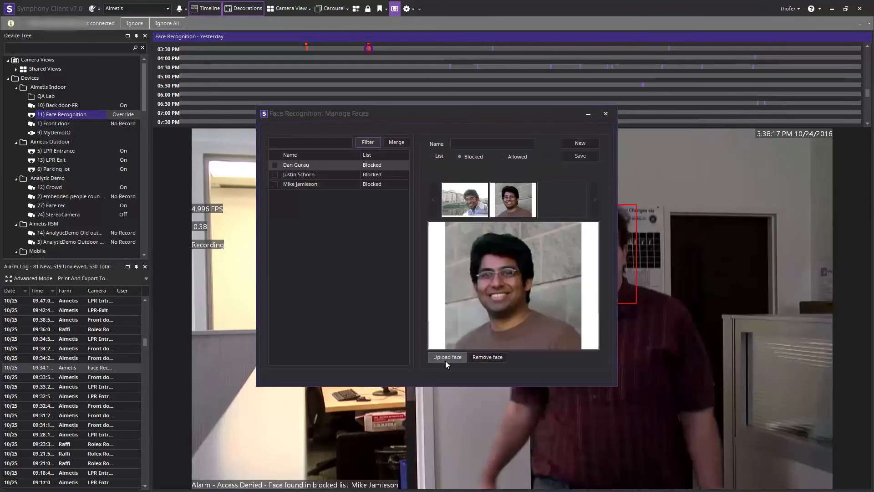
{"action": "left_click", "coordinate": [446, 358]}
{"action": "double_click", "coordinate": [464, 210]}
{"action": "left_click", "coordinate": [455, 358]}
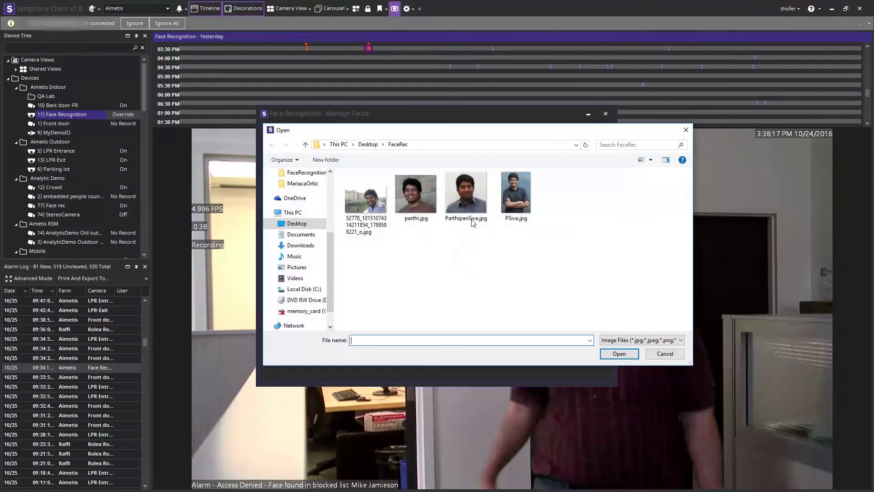
{"action": "double_click", "coordinate": [510, 189]}
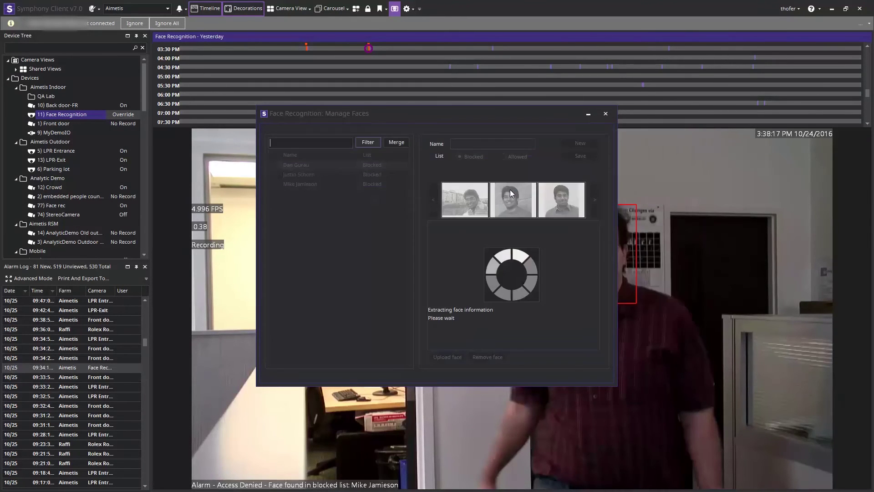
- Enter the new person's full name and save them to the Blocked list
{"action": "left_click", "coordinate": [473, 144]}
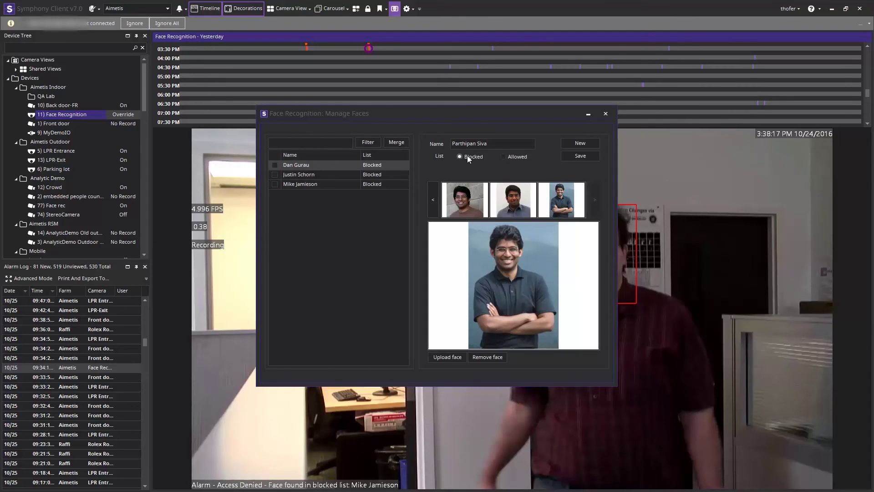
{"action": "left_click", "coordinate": [581, 156]}
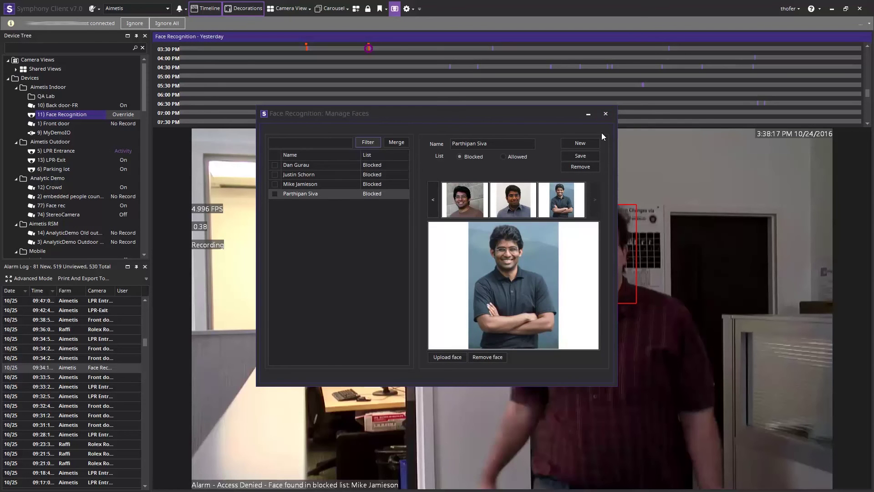
- Close Manage Faces and switch the Face Recognition camera back to live video
{"action": "left_click", "coordinate": [605, 114]}
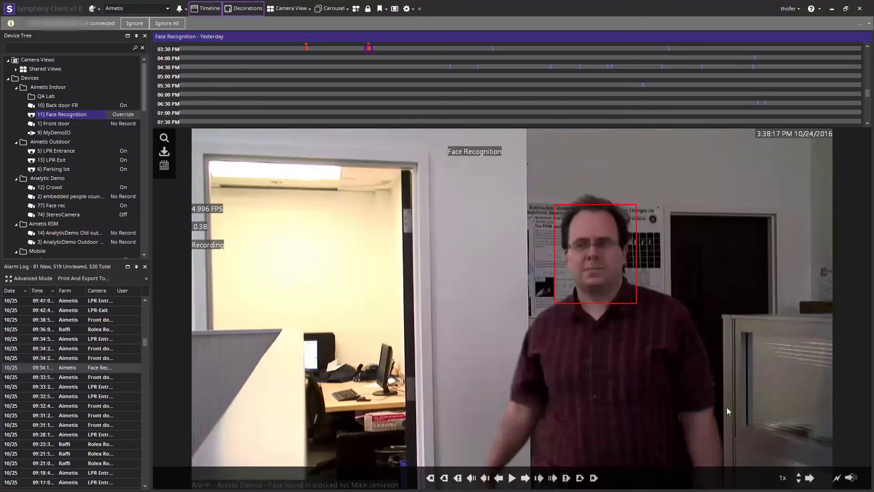
{"action": "left_click", "coordinate": [839, 479]}
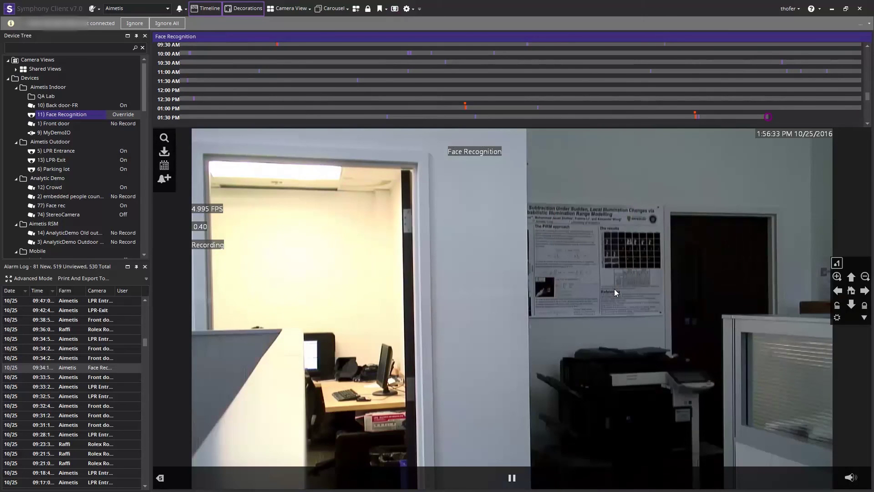